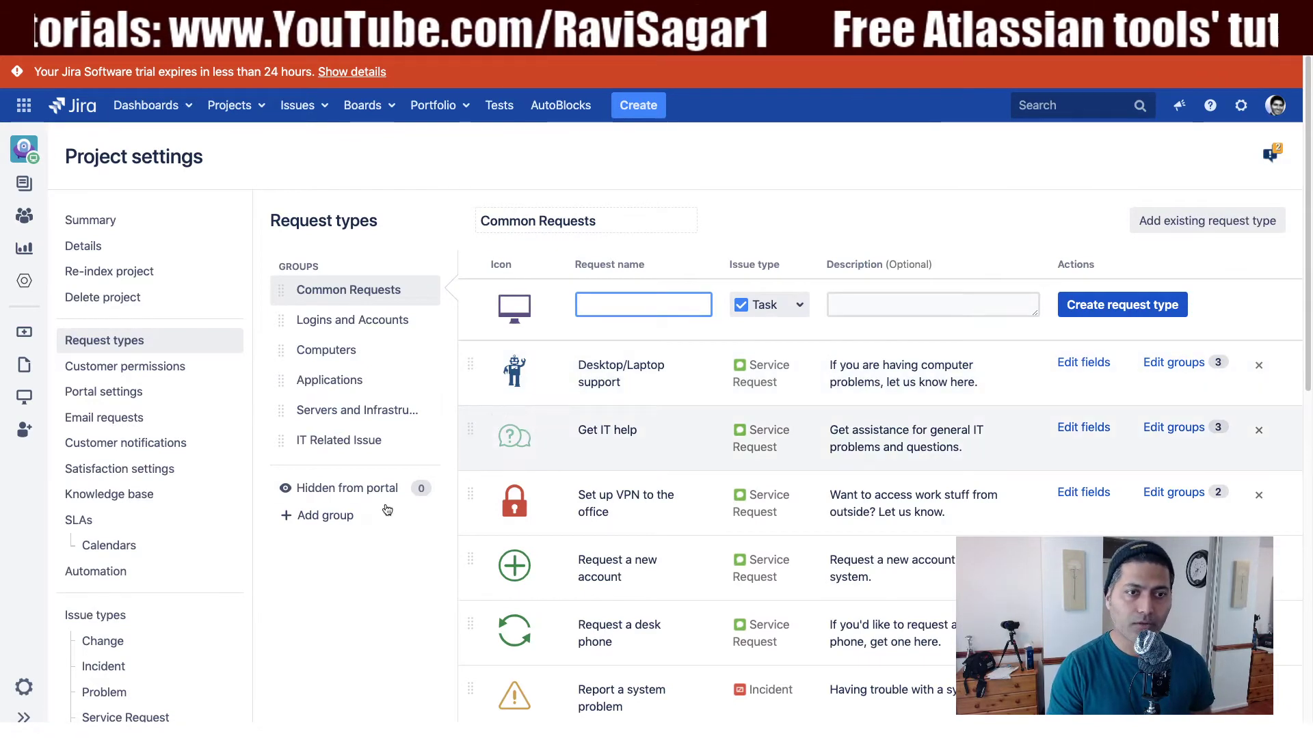
- Open the field settings of the Keyboard issues request type in the IT Related Issue group
{"action": "left_click", "coordinate": [345, 452]}
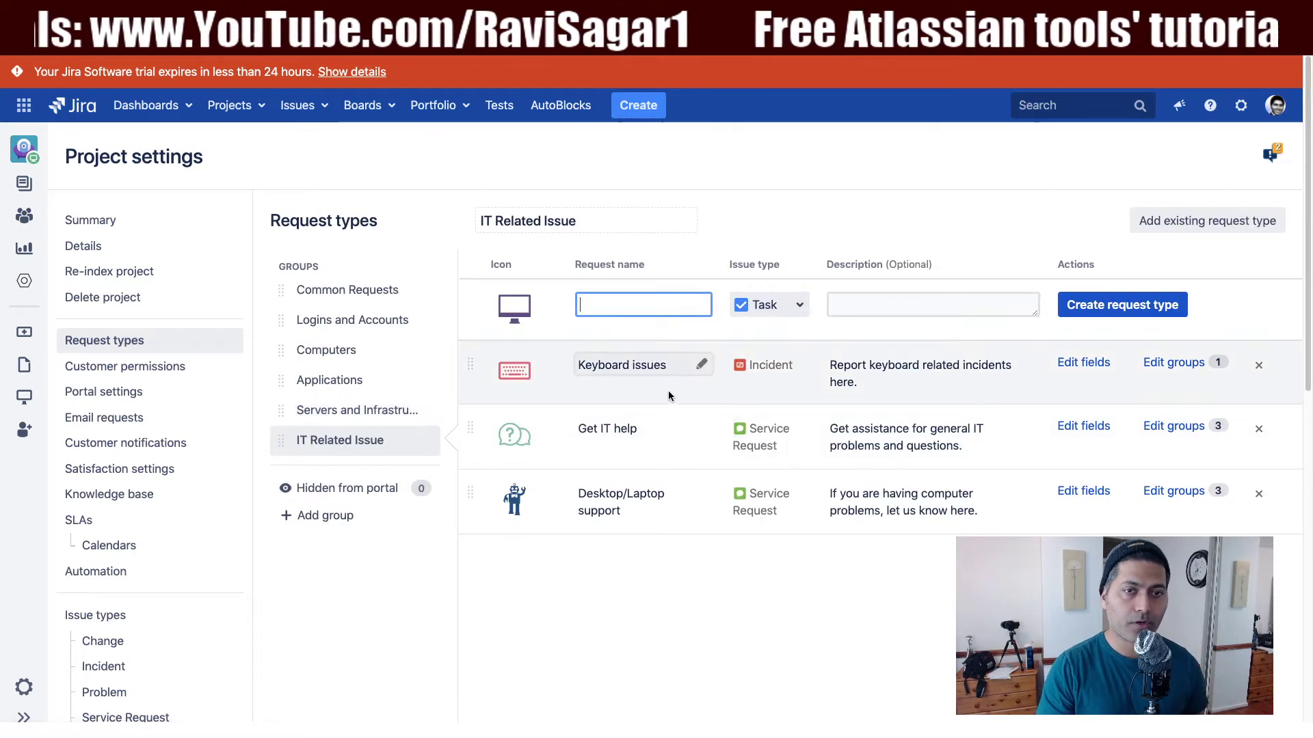
{"action": "left_click", "coordinate": [1085, 364]}
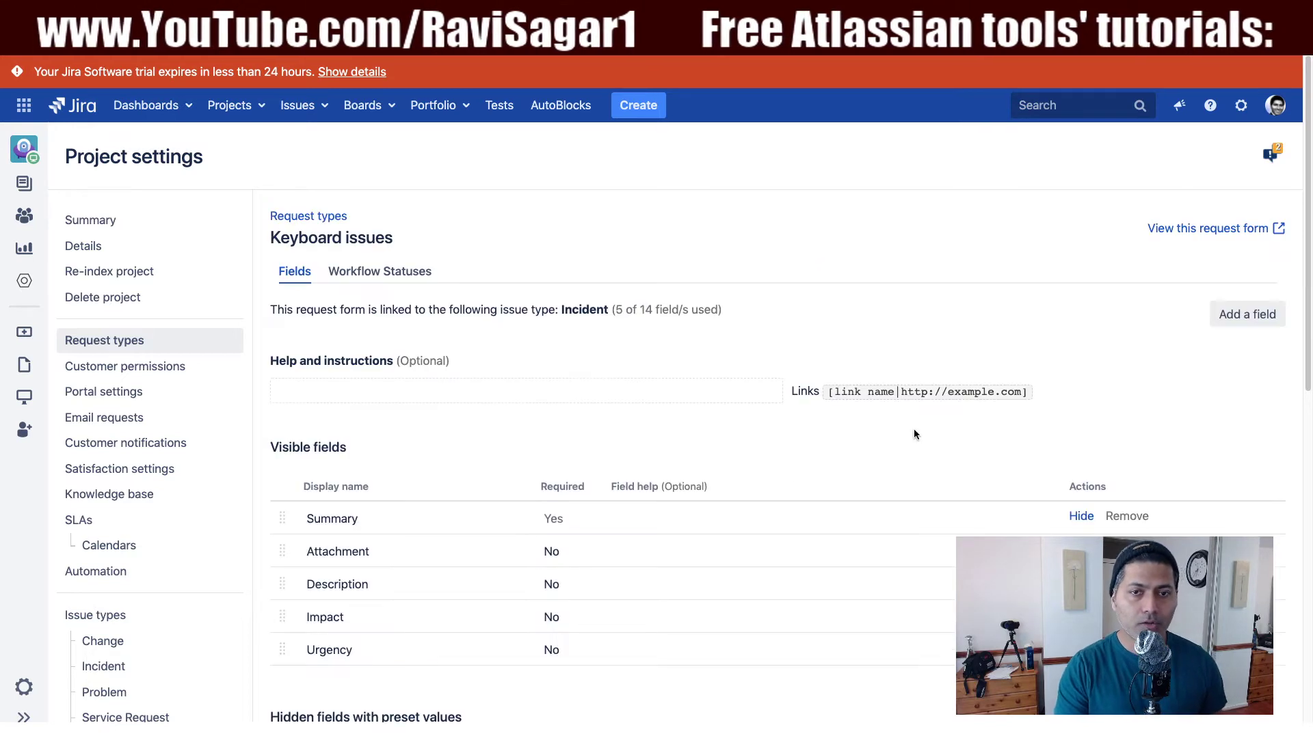
{"action": "scroll", "coordinate": [703, 493], "scroll_direction": "down", "scroll_amount": 3}
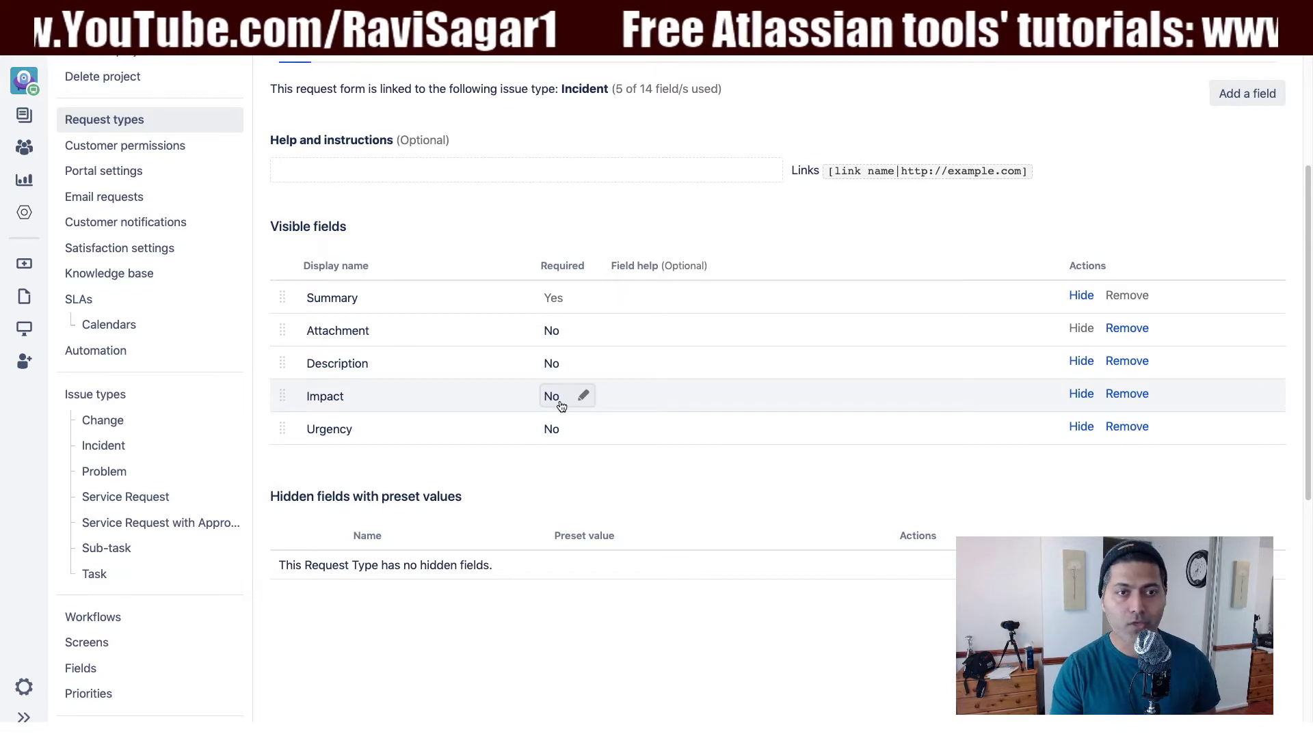
- Make Description required (Yes) on Keyboard issues and save the change
{"action": "left_click", "coordinate": [572, 369]}
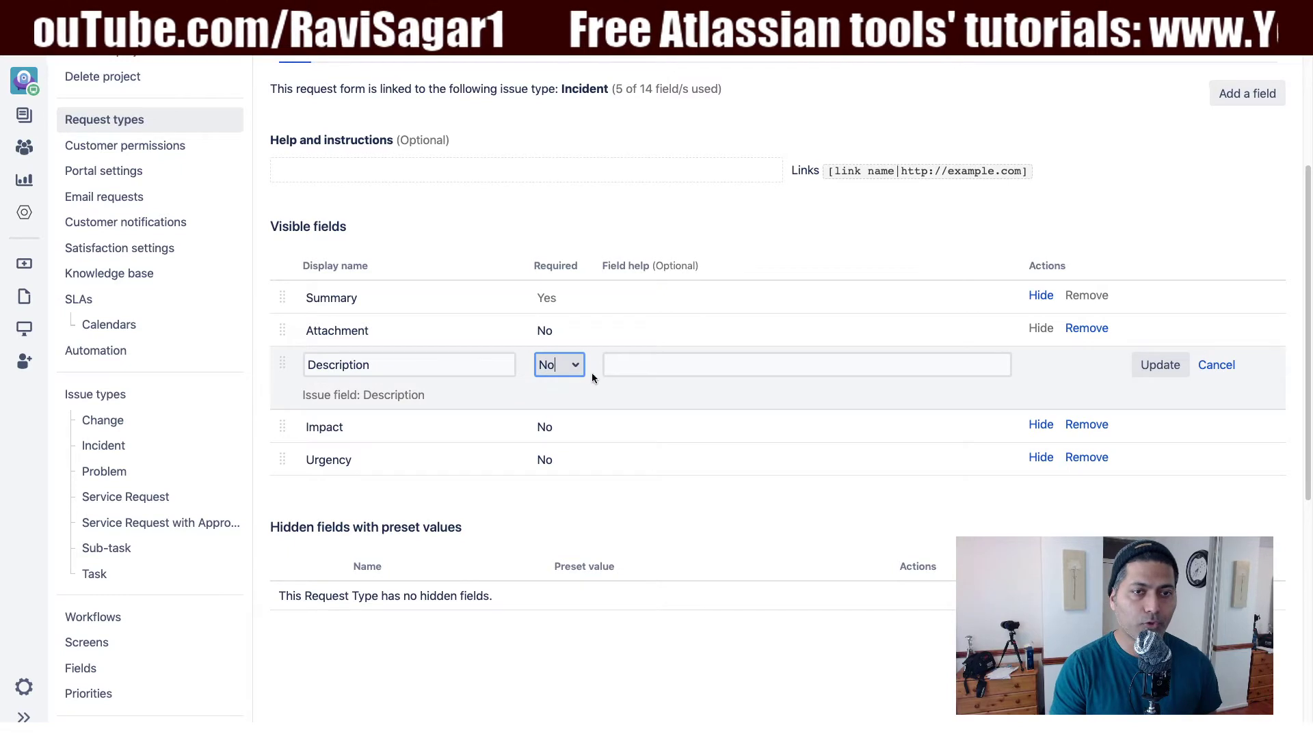
{"action": "left_click", "coordinate": [559, 365]}
{"action": "left_click", "coordinate": [550, 400]}
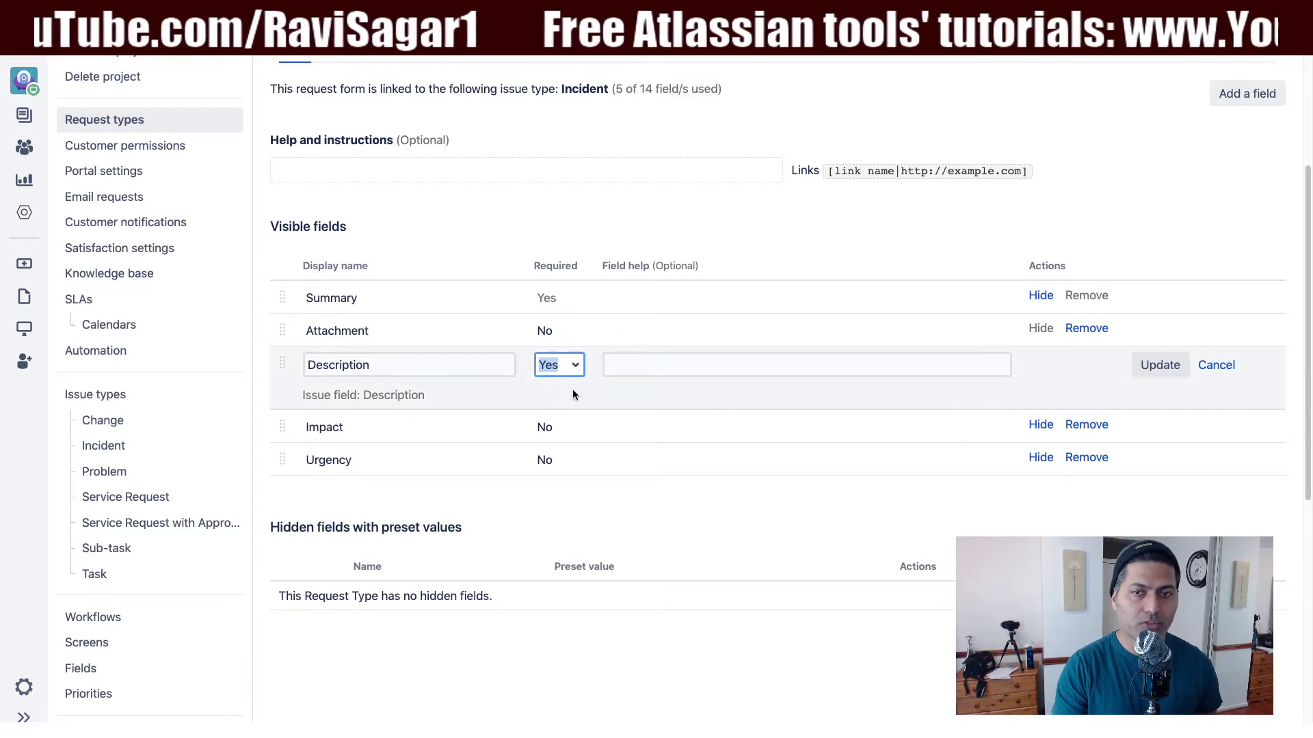
{"action": "left_click", "coordinate": [1159, 365]}
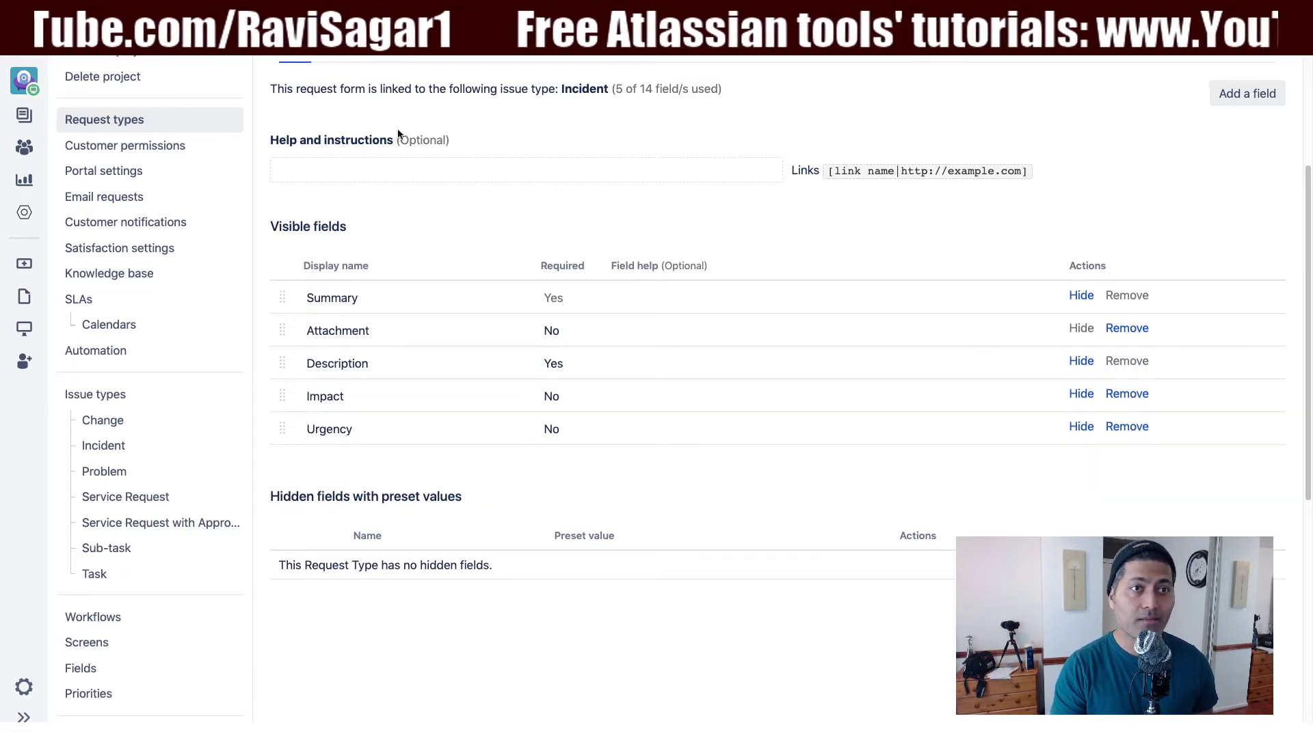
{"action": "key", "text": "ctrl+Tab"}
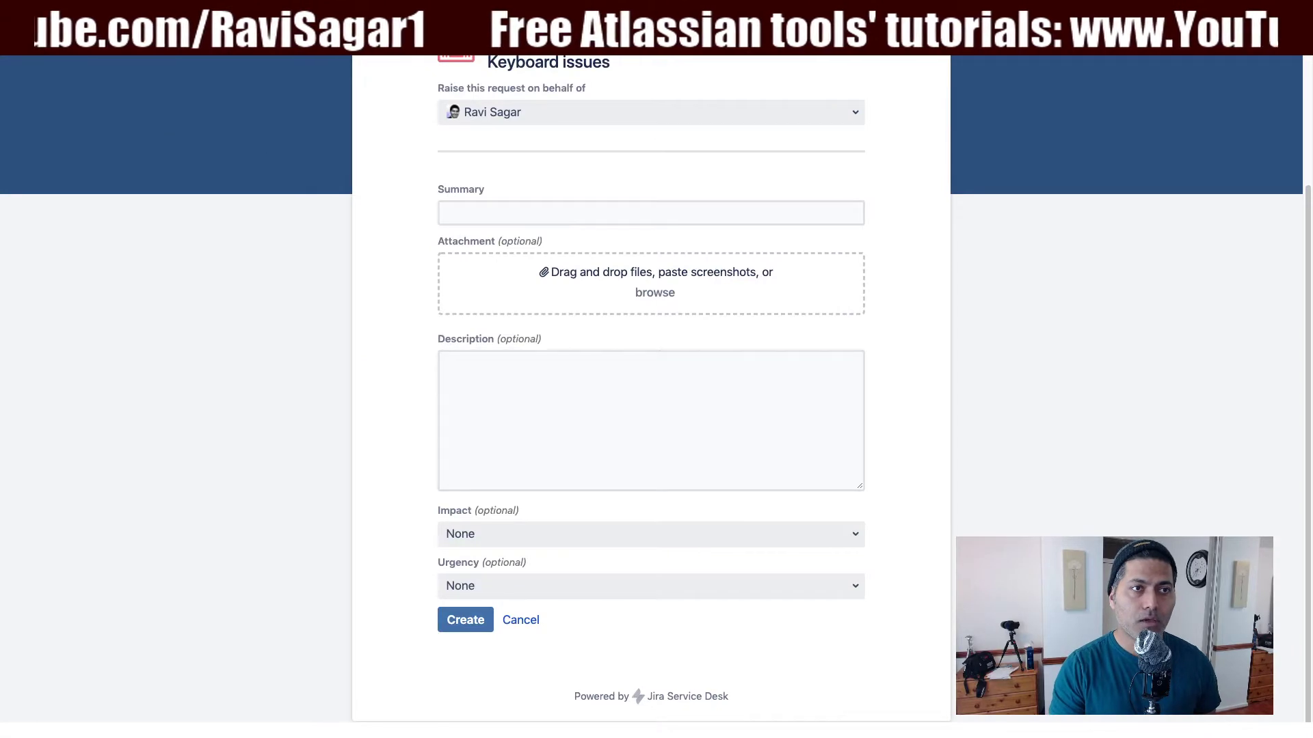
- On the refreshed portal form, submit summary 'Keyboard not working' without a description, triggering the required error
{"action": "key", "text": "ctrl+r"}
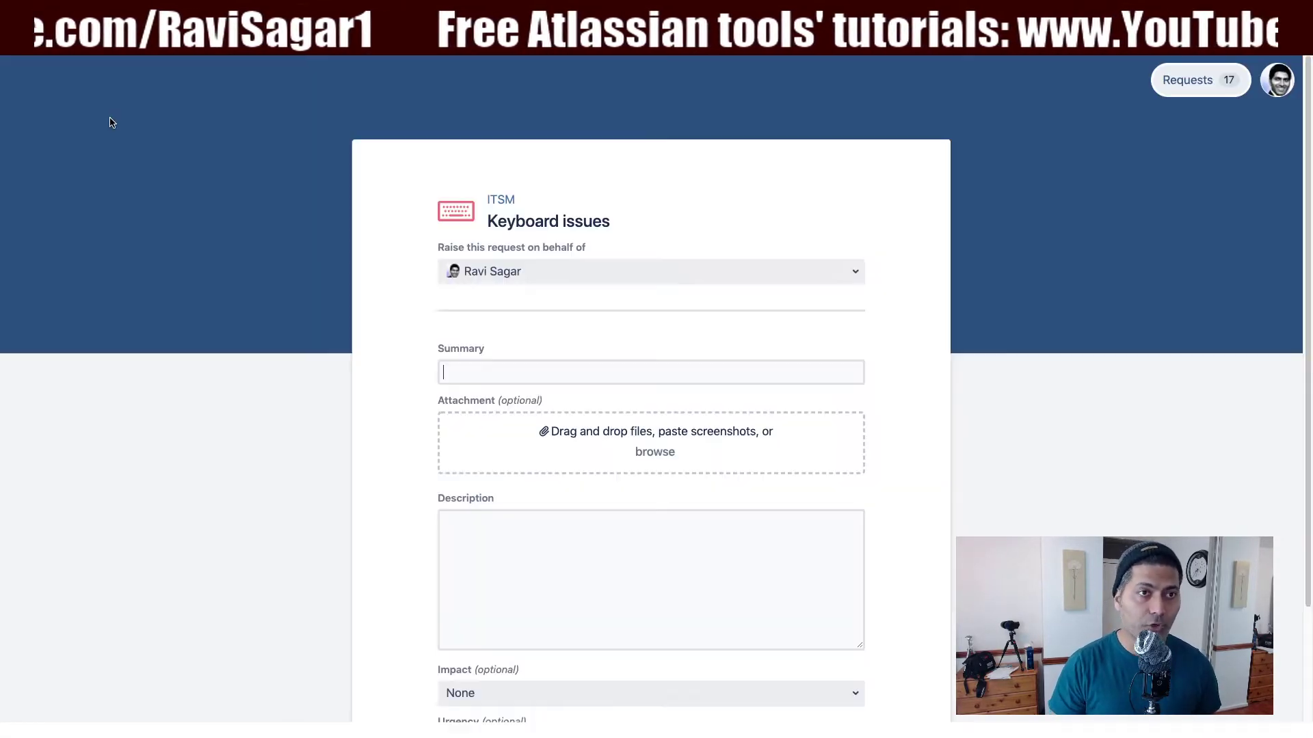
{"action": "type", "text": "te"}
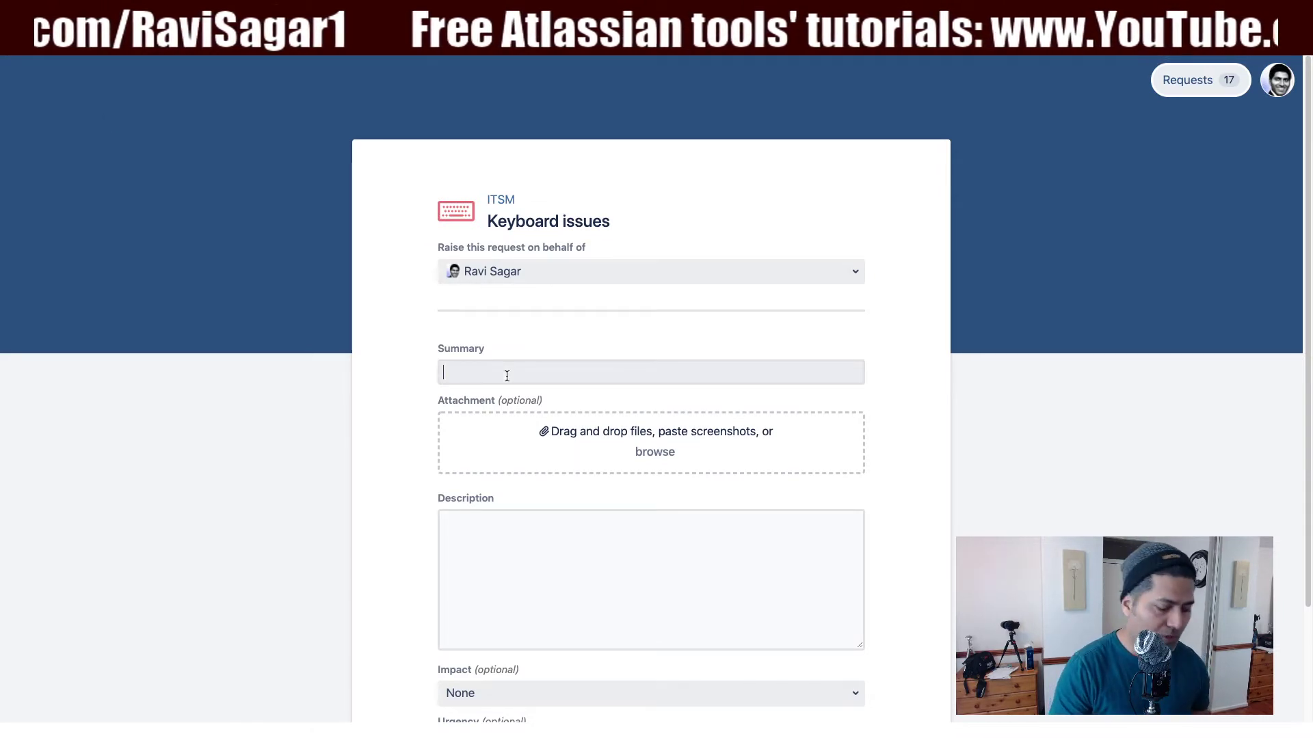
{"action": "key", "text": "BackSpace"}
{"action": "key", "text": "BackSpace"}
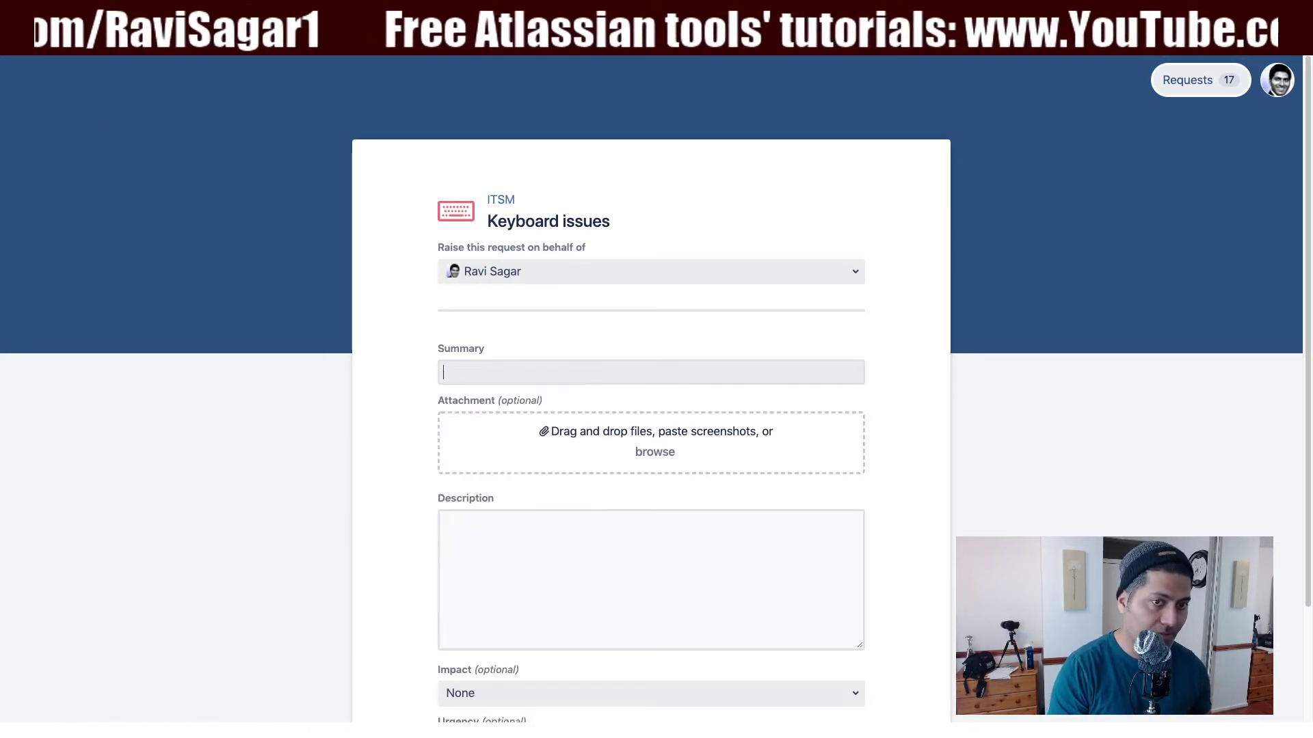
{"action": "type", "text": "Keyboard"}
{"action": "key", "text": "BackSpace"}
{"action": "key", "text": "BackSpace"}
{"action": "key", "text": "BackSpace"}
{"action": "key", "text": "BackSpace"}
{"action": "key", "text": "BackSpace"}
{"action": "type", "text": "board "}
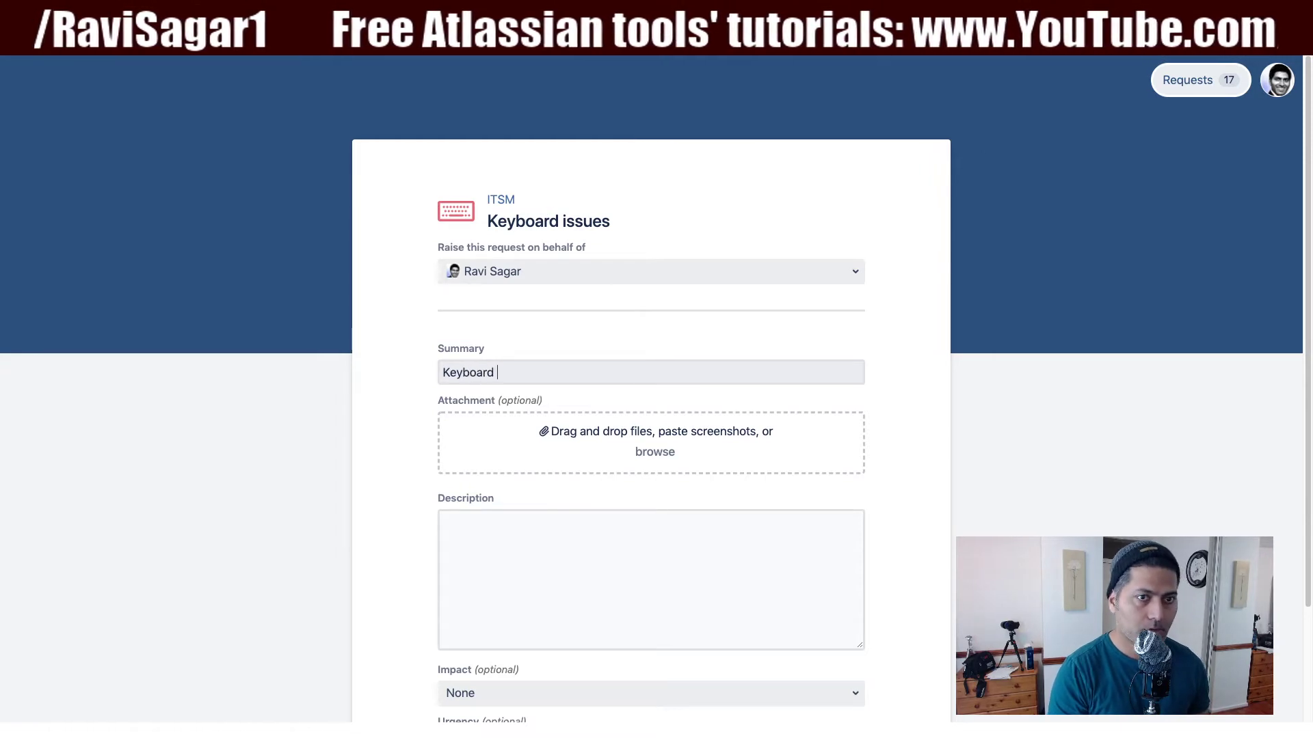
{"action": "type", "text": "not working"}
{"action": "scroll", "coordinate": [650, 410], "scroll_direction": "down", "scroll_amount": 3}
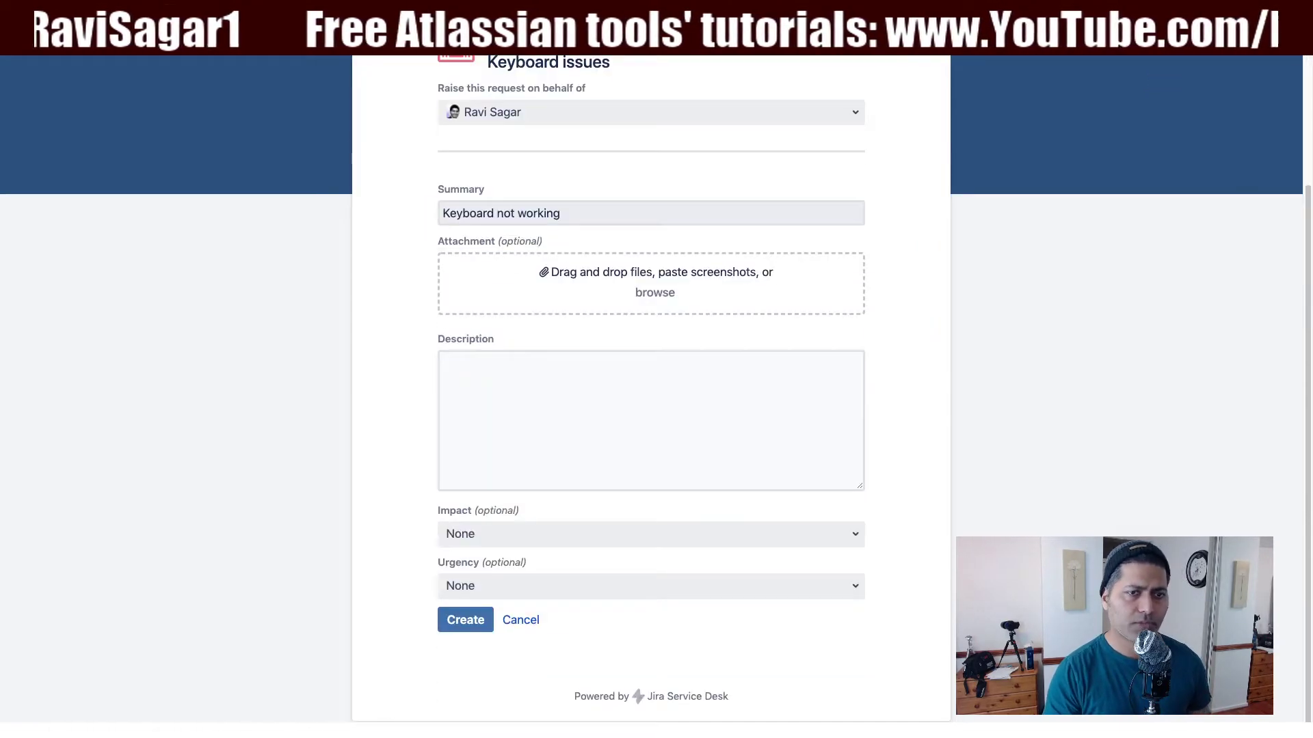
{"action": "left_click", "coordinate": [470, 628]}
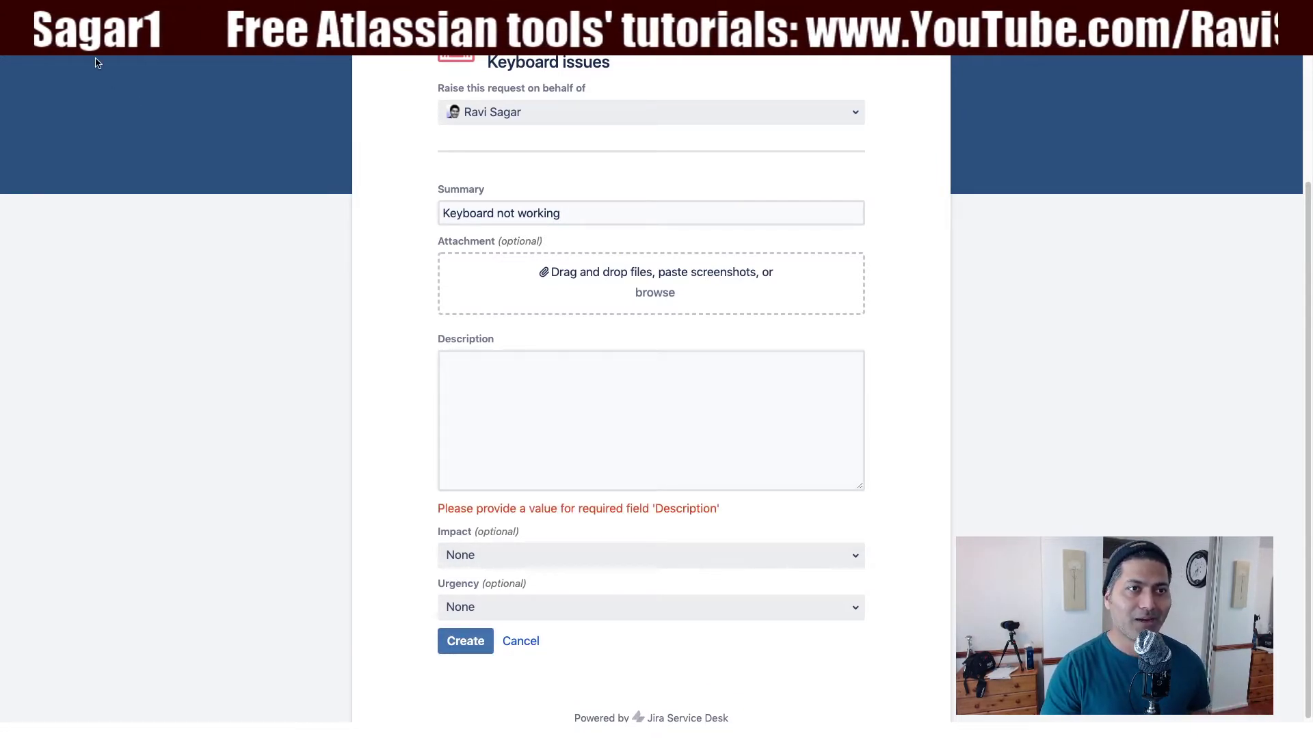
{"action": "key", "text": "ctrl+Tab"}
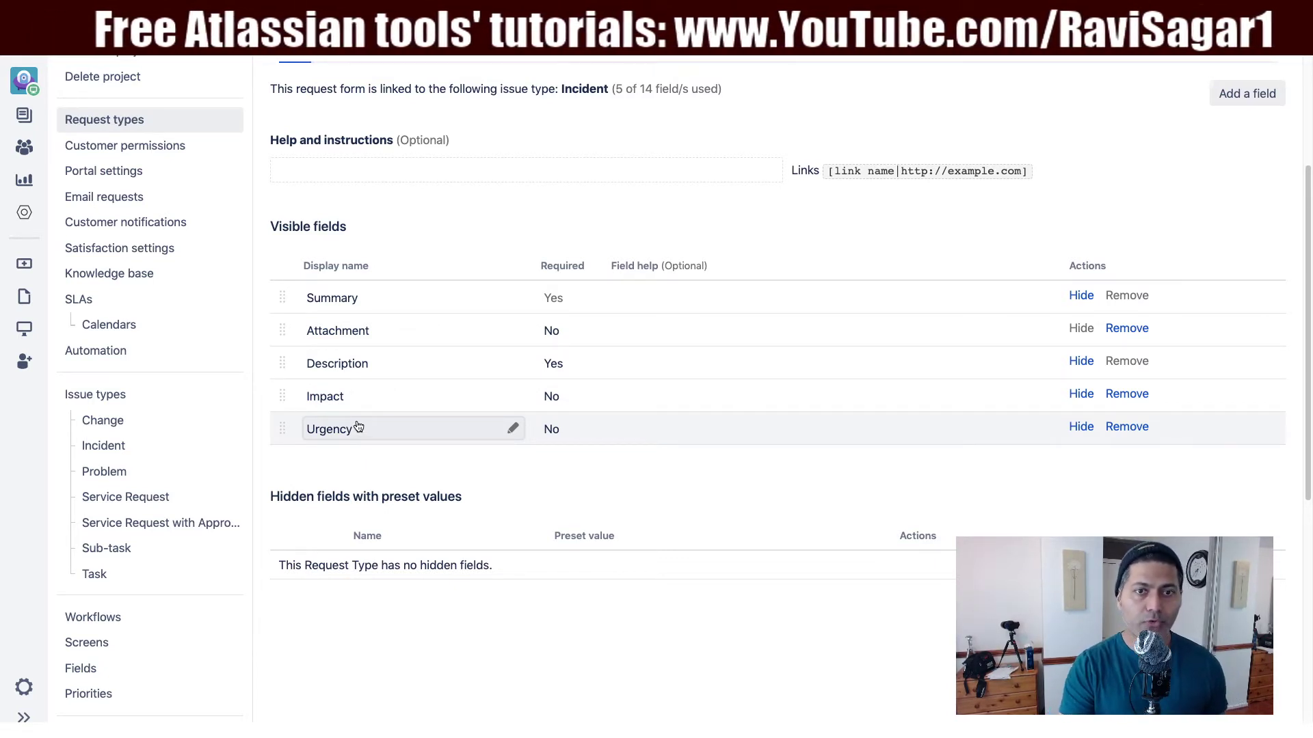
- Hide the Impact field with the preset value Minor / Localized
{"action": "left_click", "coordinate": [1080, 395]}
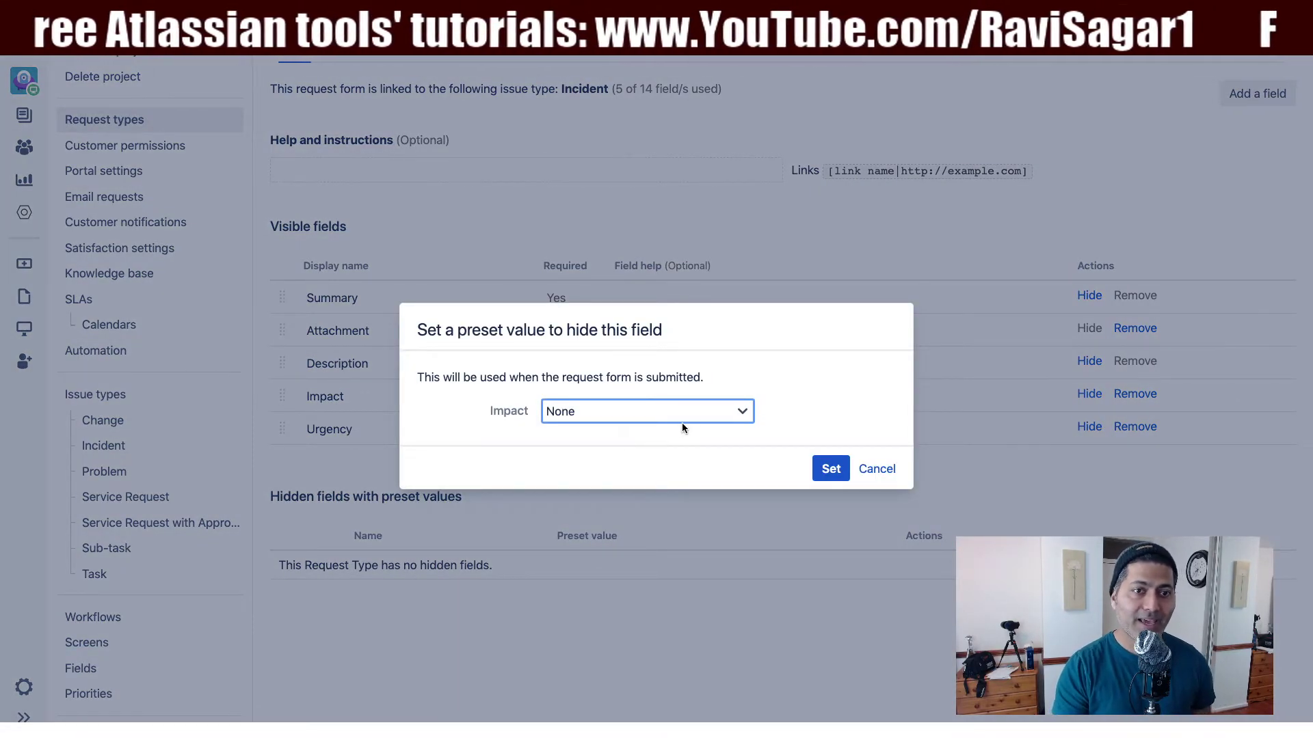
{"action": "left_click", "coordinate": [704, 409]}
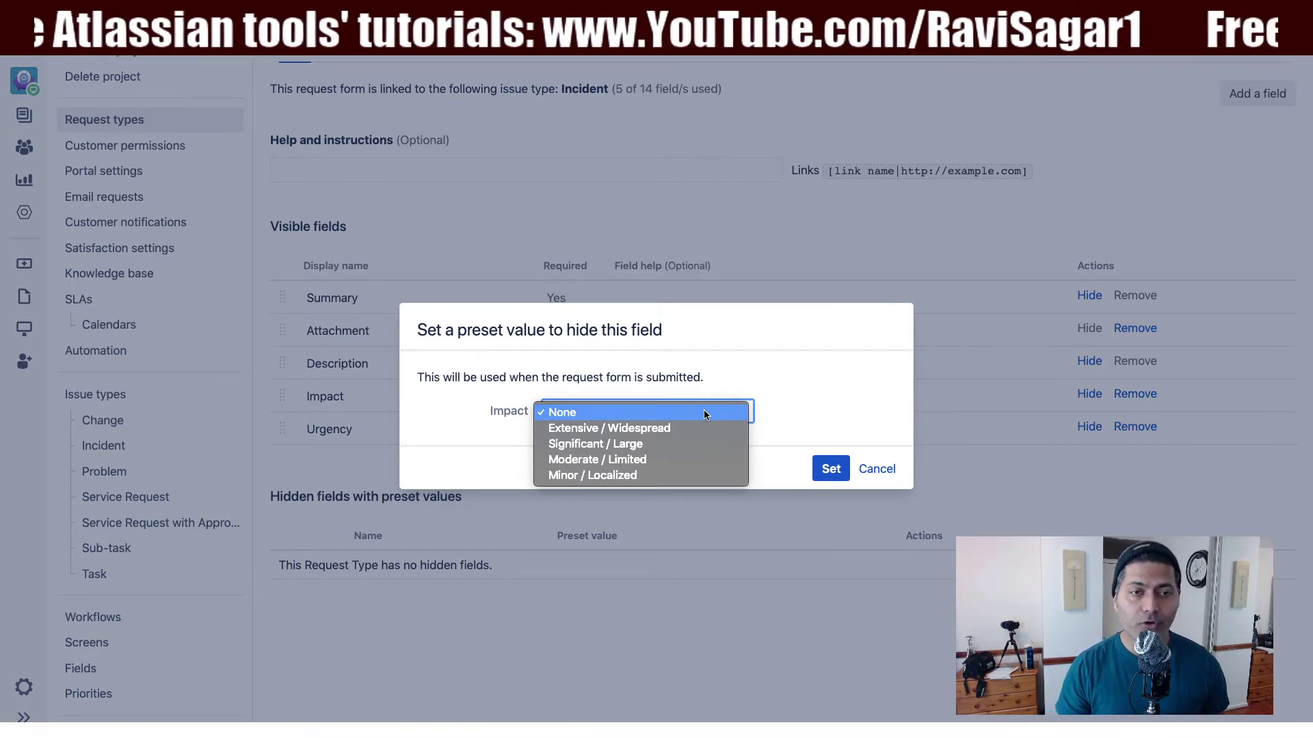
{"action": "left_click", "coordinate": [635, 477]}
{"action": "left_click", "coordinate": [827, 468]}
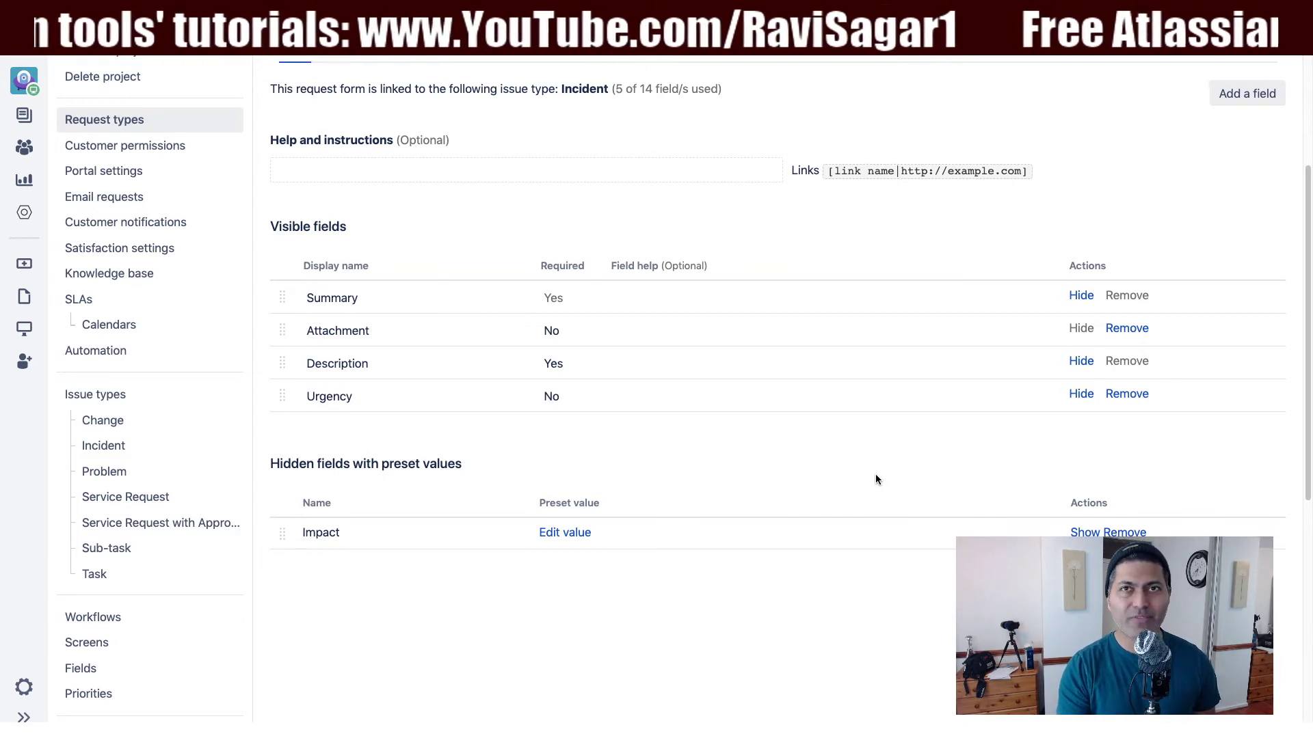
- Hide the Urgency field with the preset value Low
{"action": "left_click", "coordinate": [1078, 398]}
{"action": "left_click", "coordinate": [697, 410]}
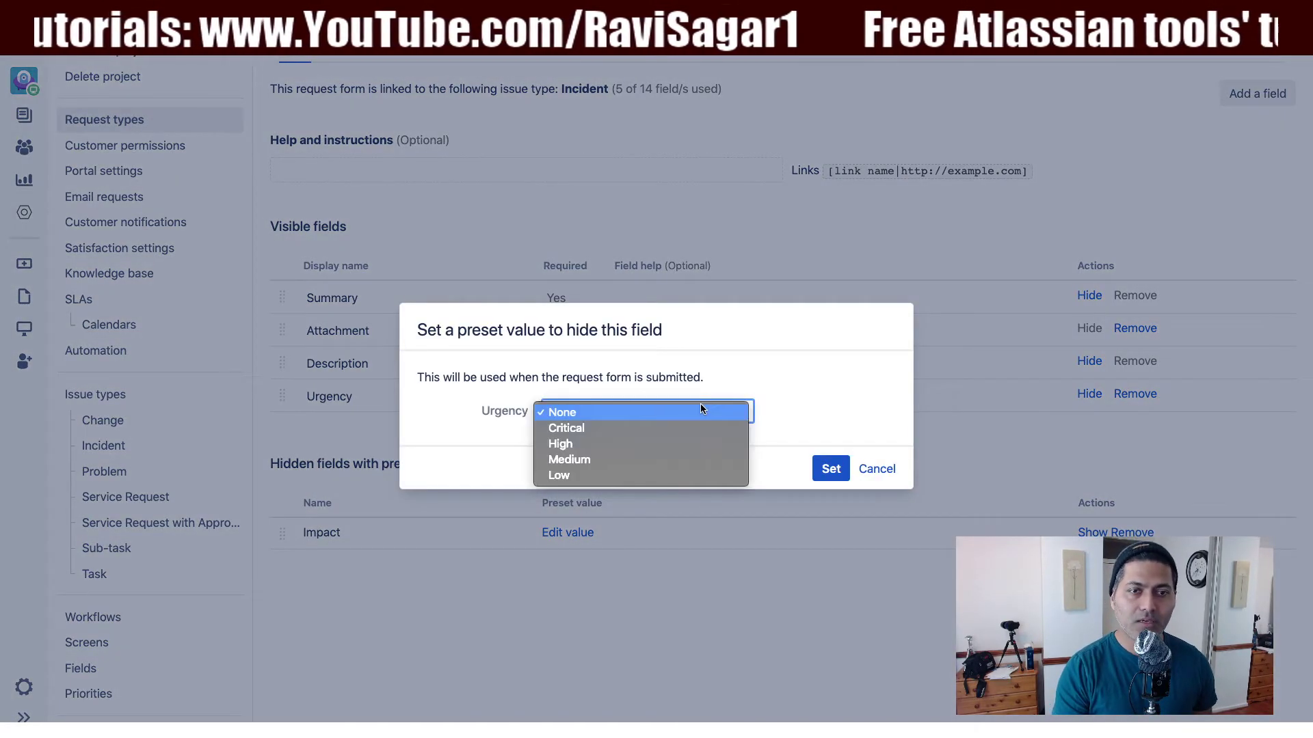
{"action": "left_click", "coordinate": [649, 473]}
{"action": "left_click", "coordinate": [833, 469]}
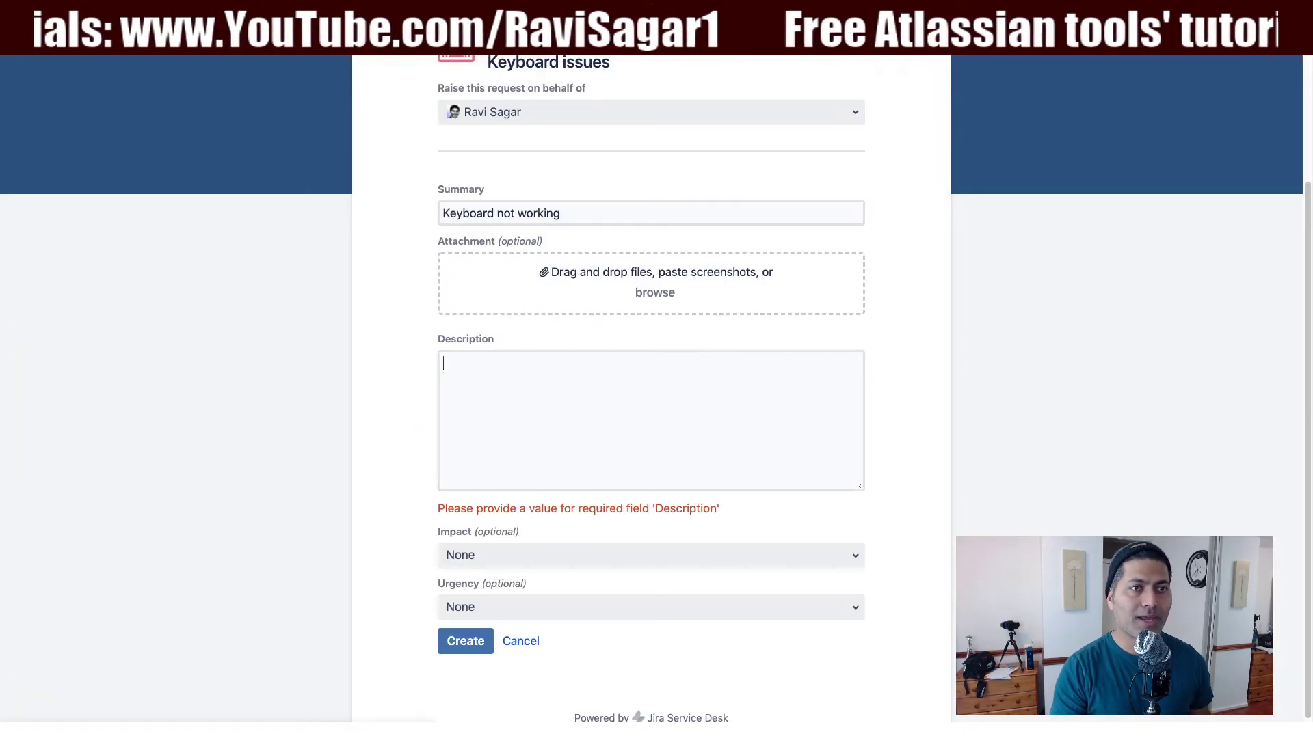
- Submit a portal request with summary 'Keyboard not working' and description 'Please provide help ASAP.'
{"action": "left_click", "coordinate": [65, 41]}
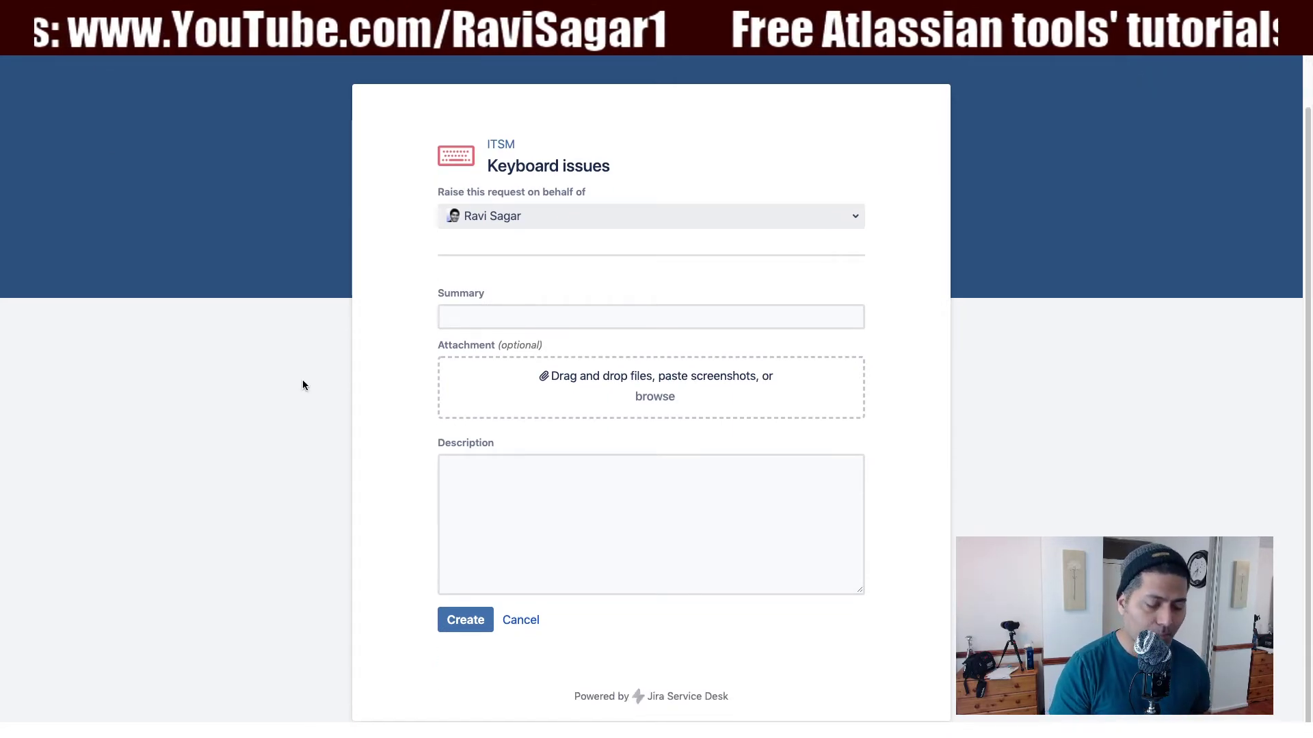
{"action": "type", "text": "Keyboard"}
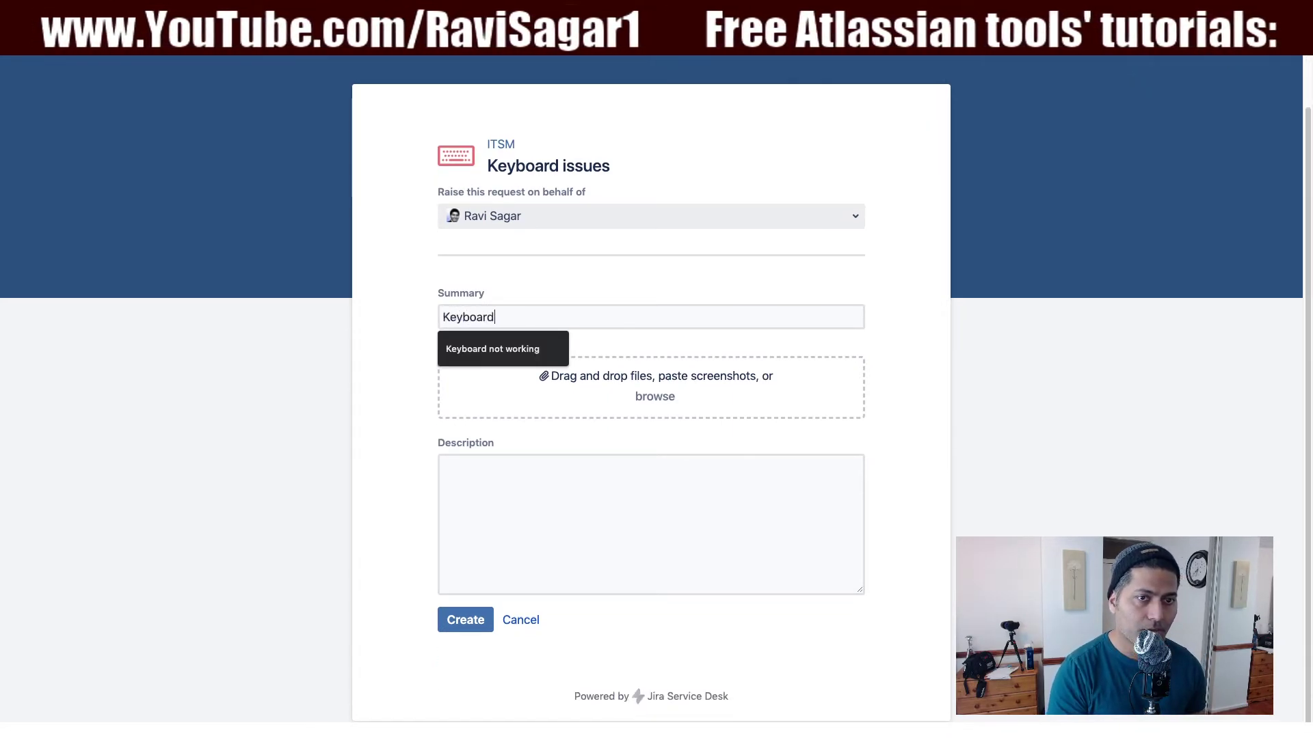
{"action": "key", "text": "Down"}
{"action": "key", "text": "Return"}
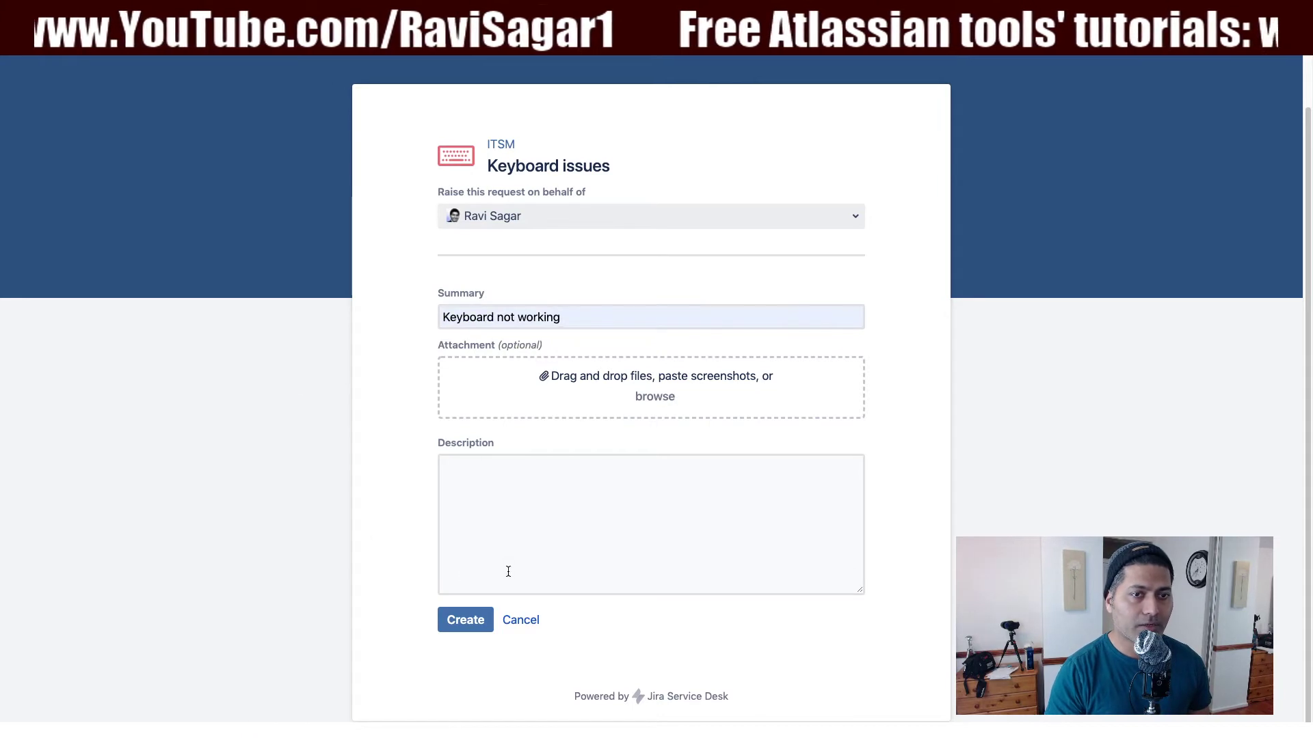
{"action": "left_click", "coordinate": [552, 551]}
{"action": "type", "text": "Please "}
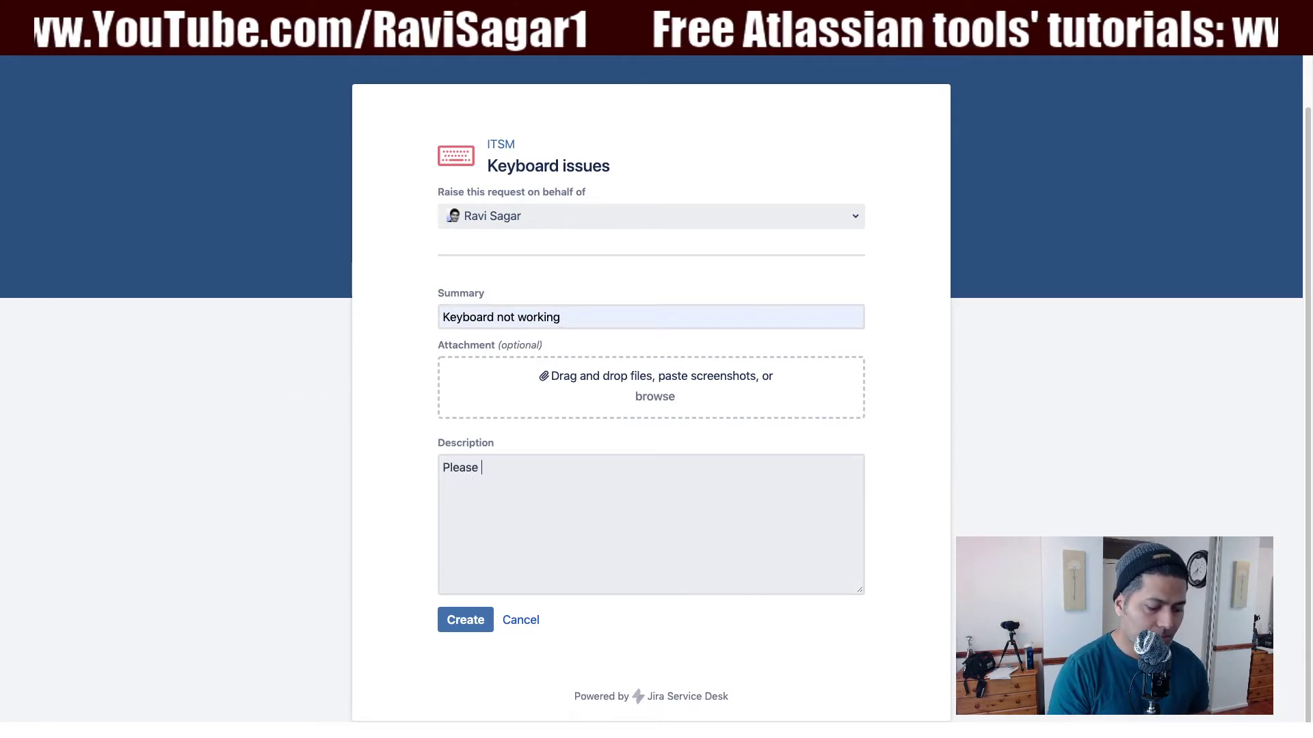
{"action": "type", "text": "provide "}
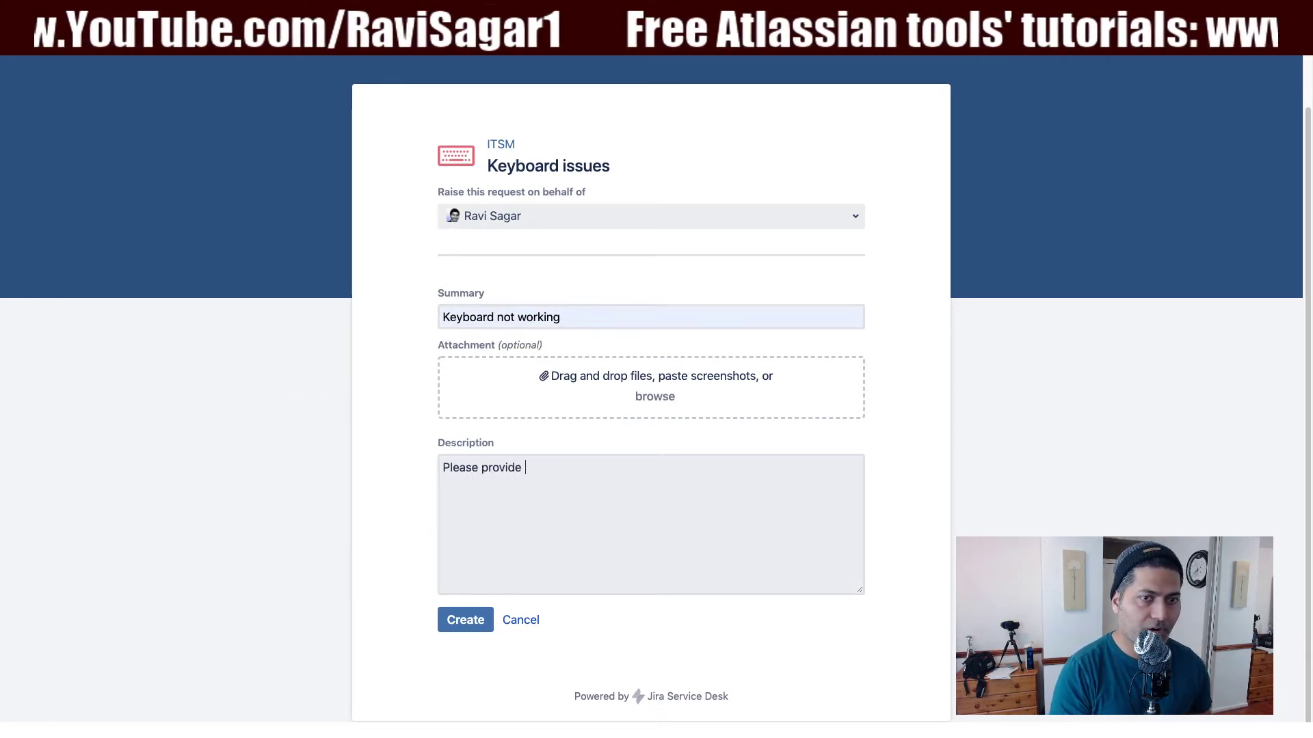
{"action": "type", "text": "help ASAP."}
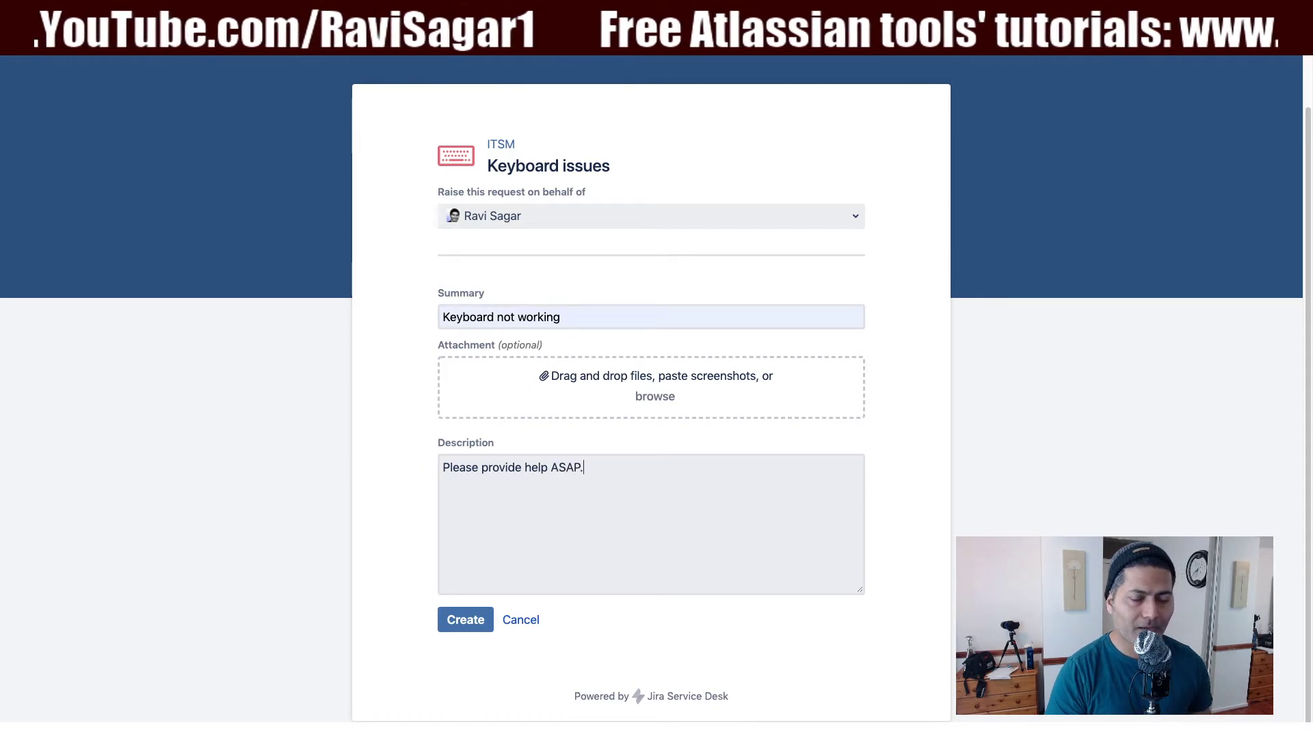
{"action": "left_click", "coordinate": [471, 628]}
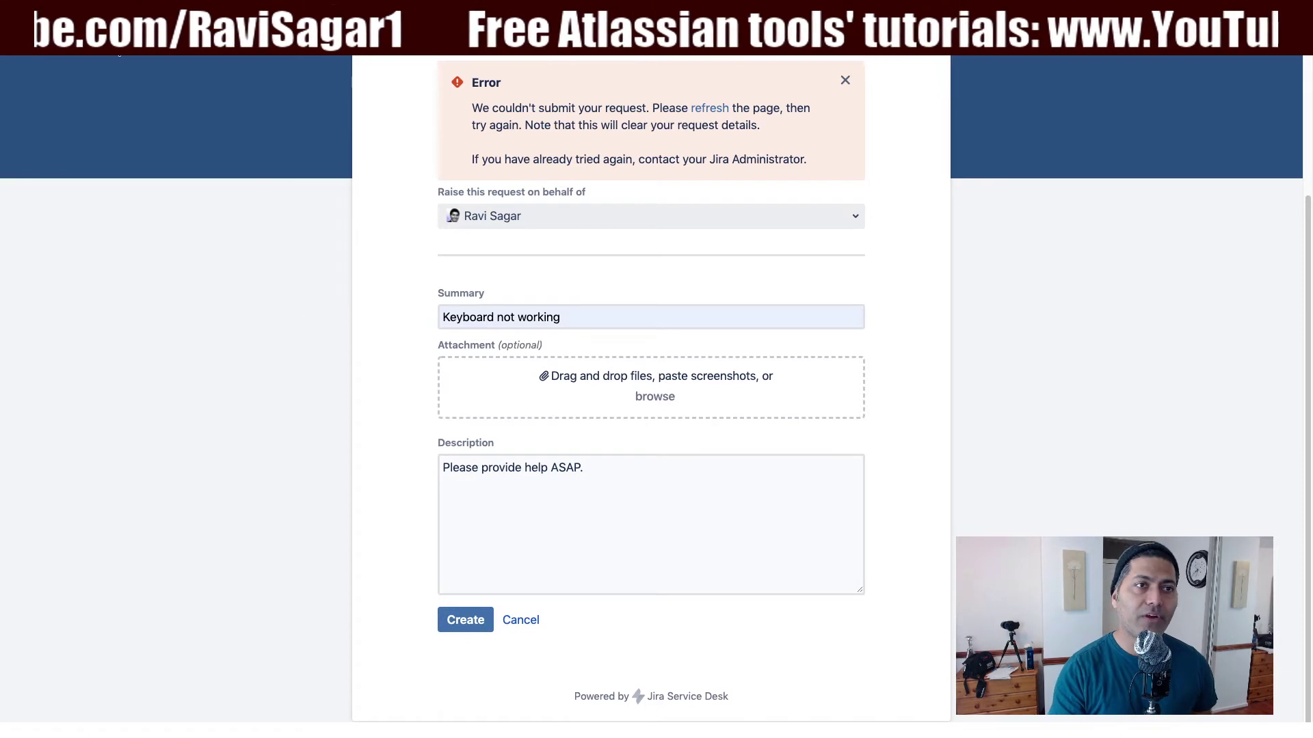
{"action": "key", "text": "ctrl+Tab"}
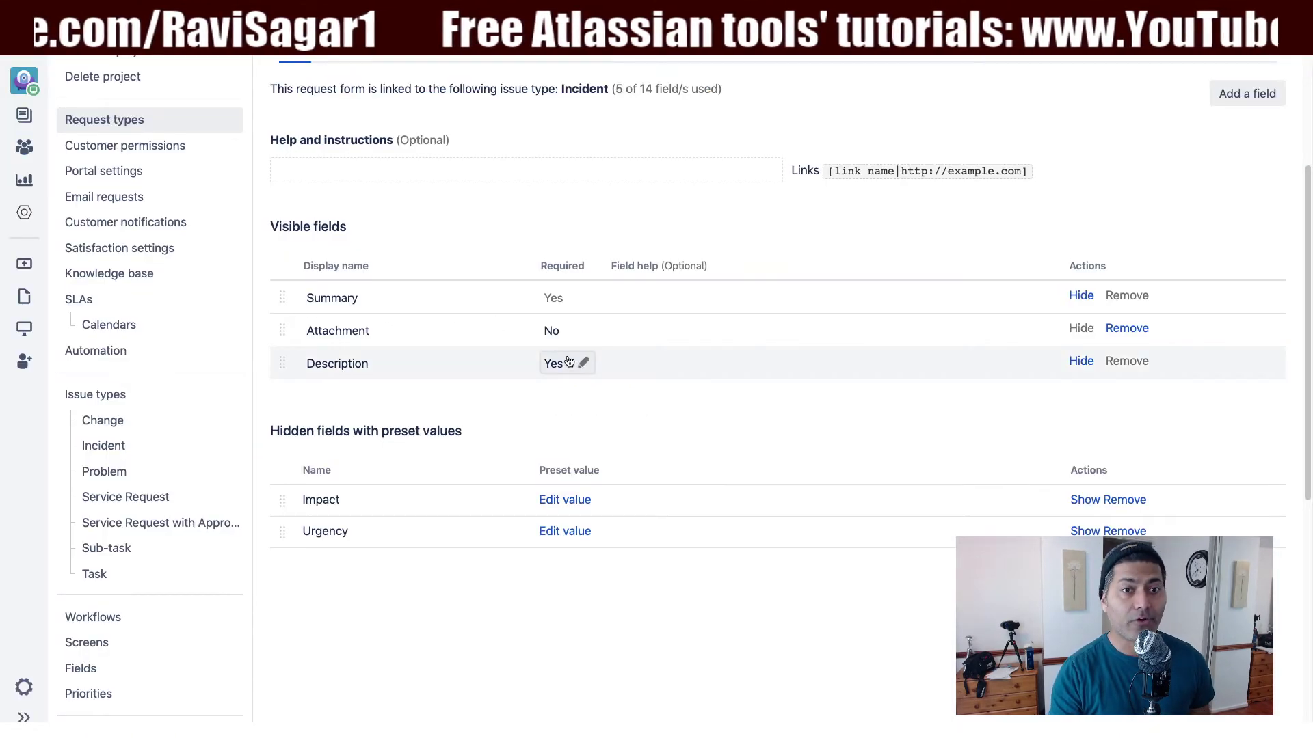